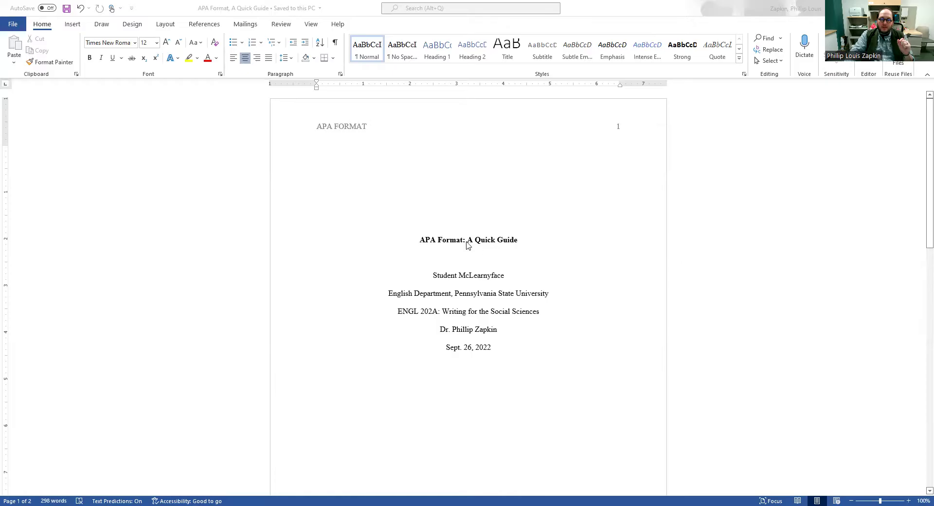
Examine the title page lines: bold title, student name, department and university, course, instructor and date.
triple_click(515, 240)
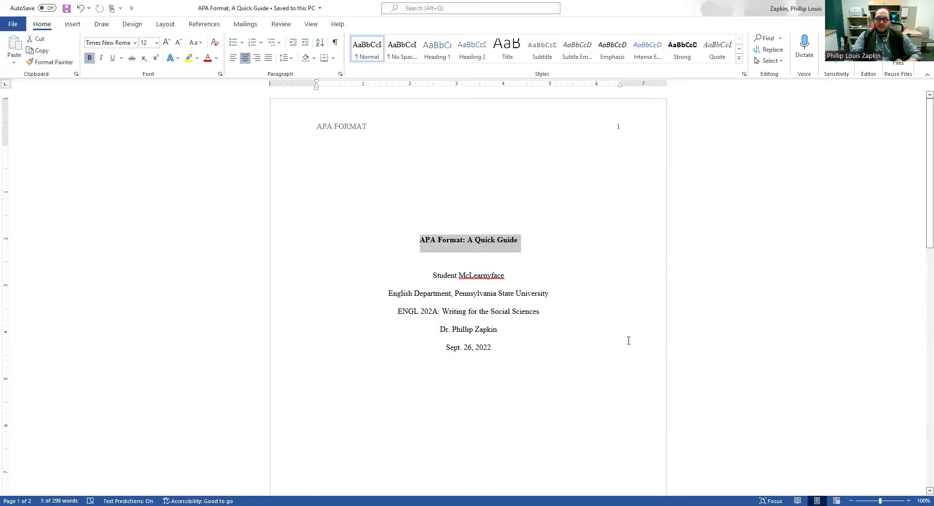
left_click(469, 262)
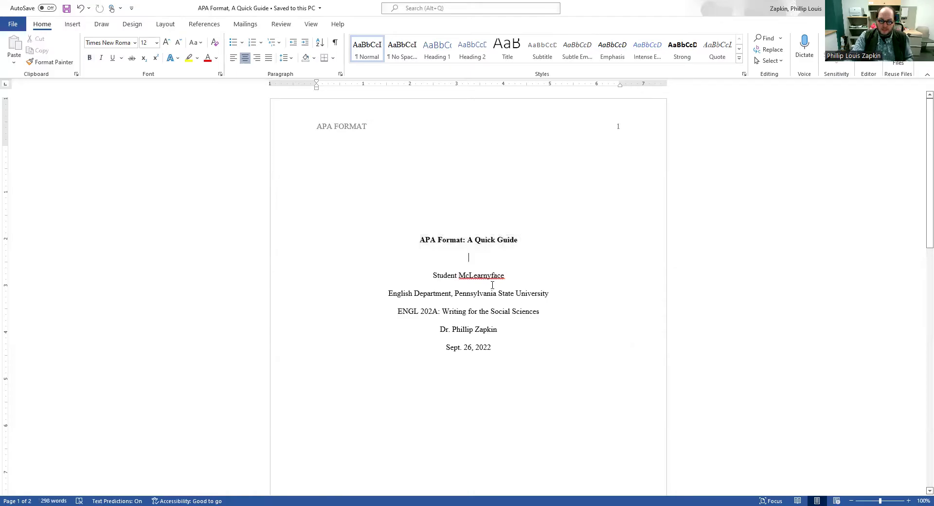
triple_click(481, 277)
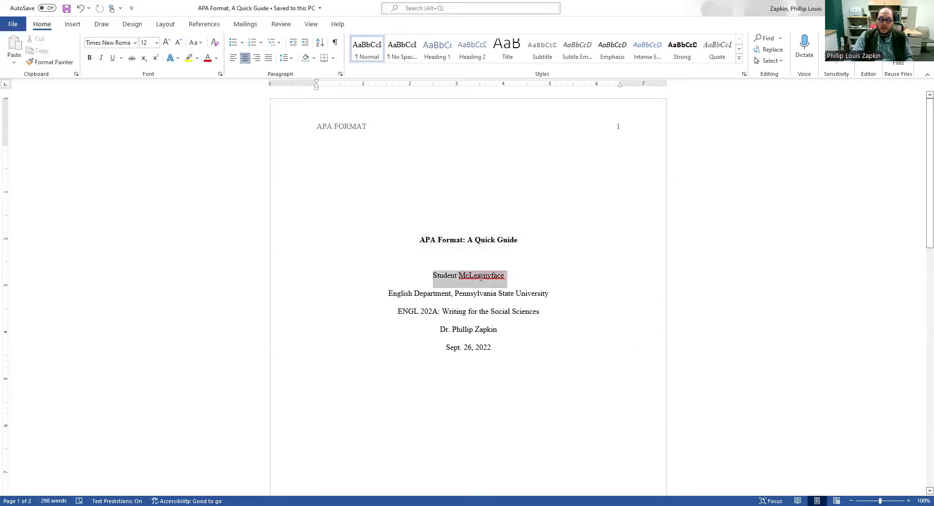
left_click_drag(387, 294, 552, 295)
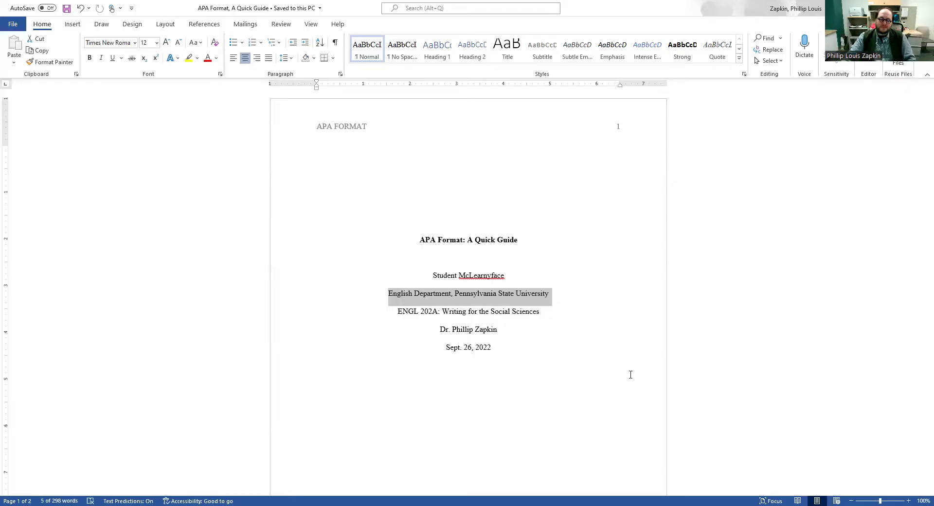
left_click_drag(397, 314, 525, 310)
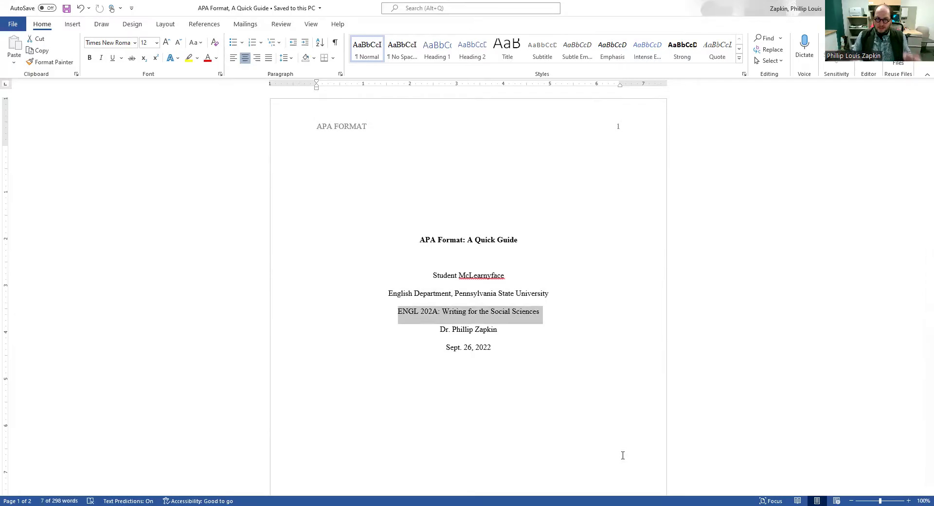
left_click_drag(440, 330, 488, 329)
left_click_drag(444, 348, 494, 350)
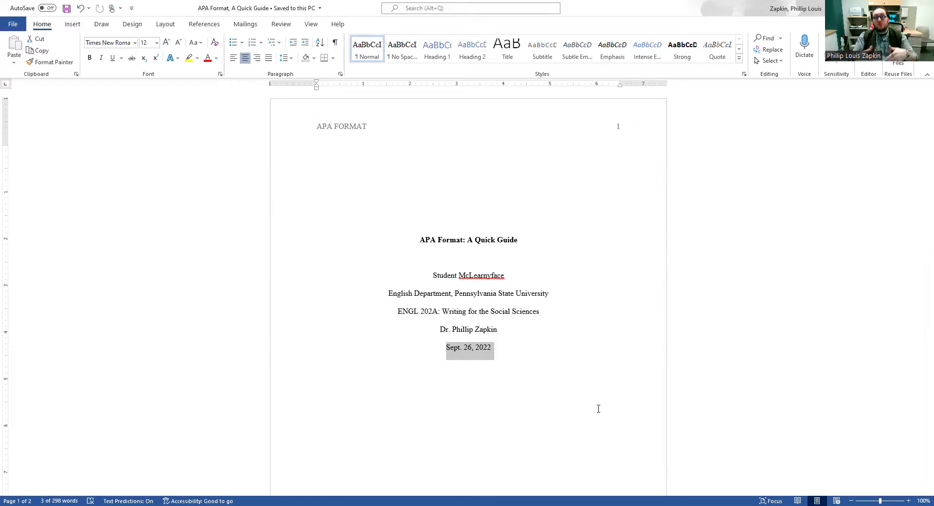
left_click_drag(393, 311, 522, 312)
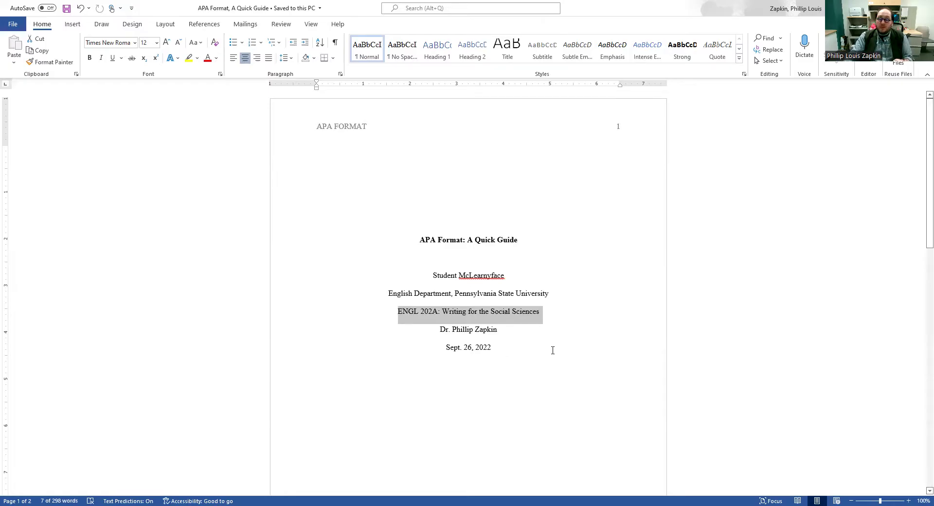
left_click(546, 354)
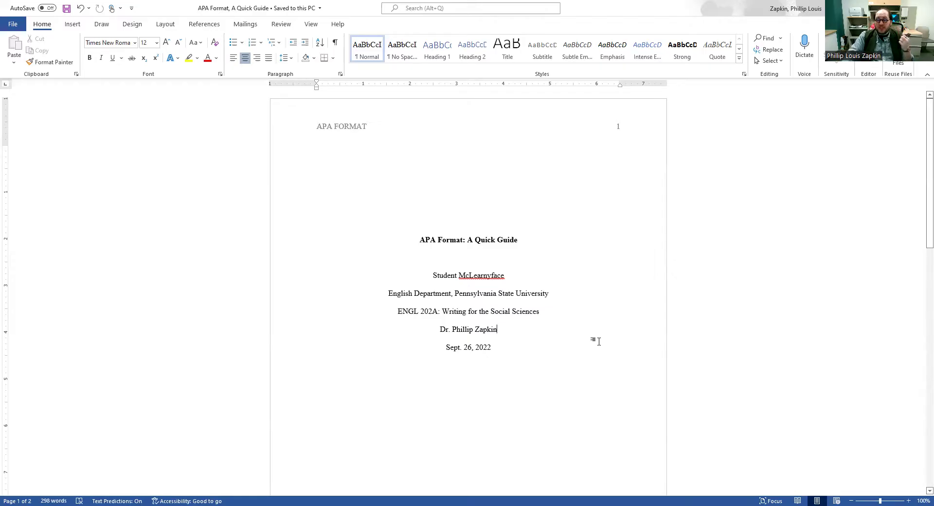
Examine the bold, centered title on page 2, including the parts before and after the colon.
scroll(599, 341, "down", 8)
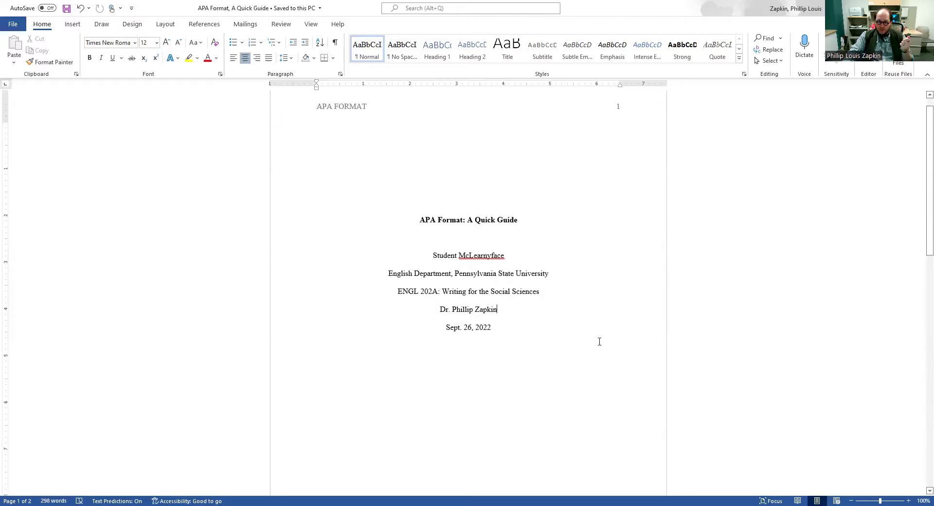
scroll(599, 341, "down", 3)
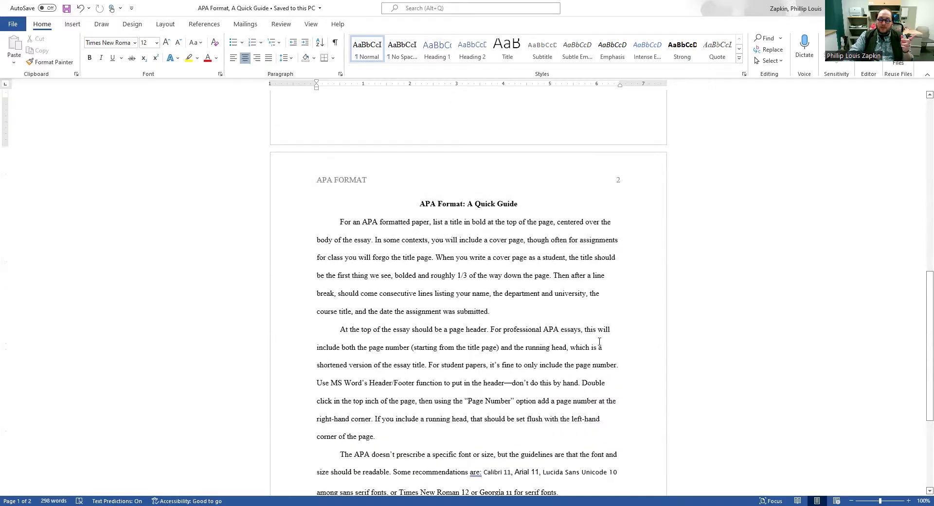
left_click_drag(420, 132, 523, 138)
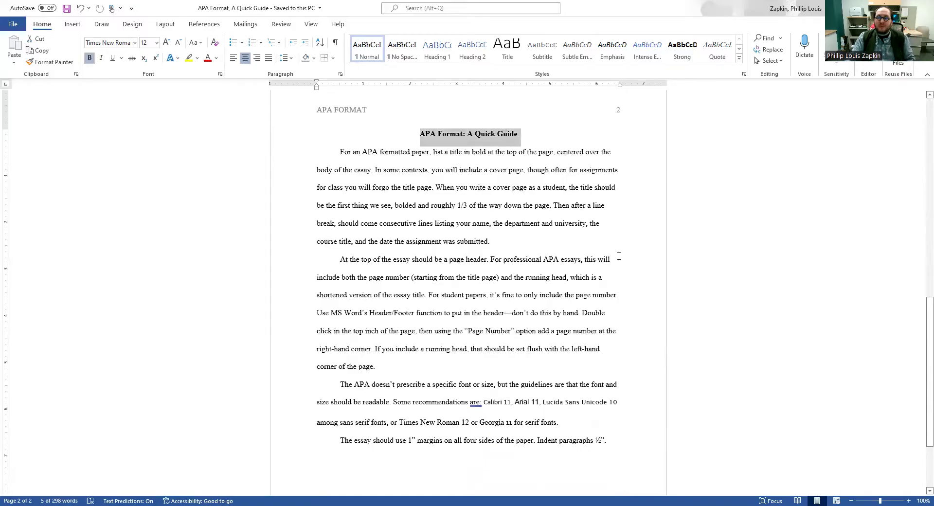
left_click(511, 187)
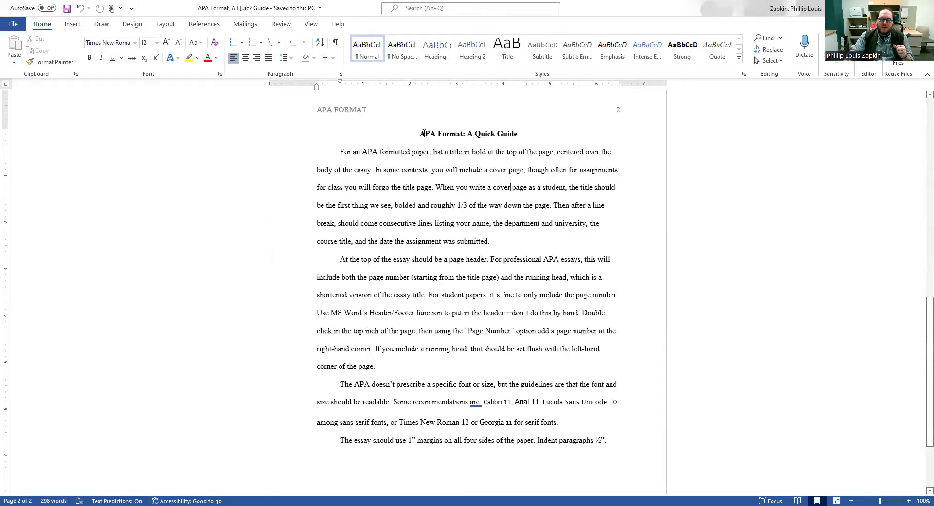
left_click_drag(420, 135, 456, 134)
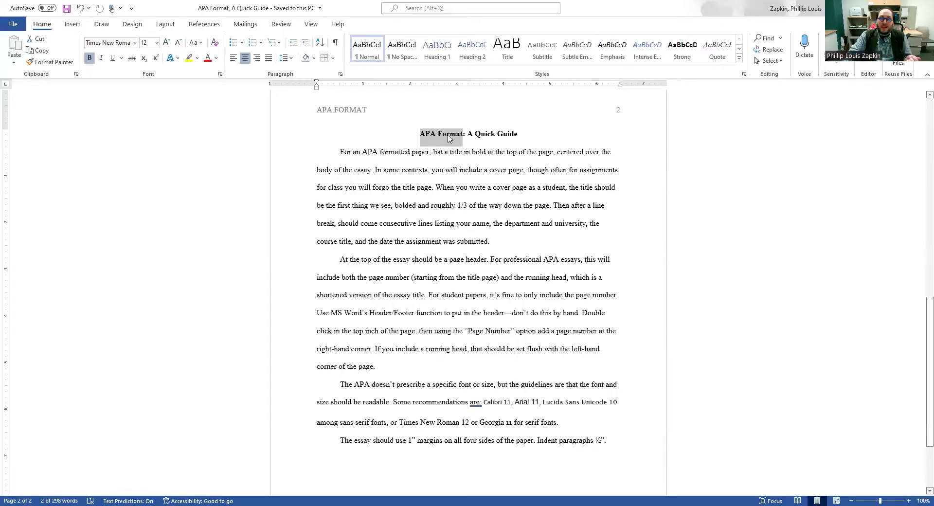
left_click(438, 138)
left_click_drag(463, 134, 515, 132)
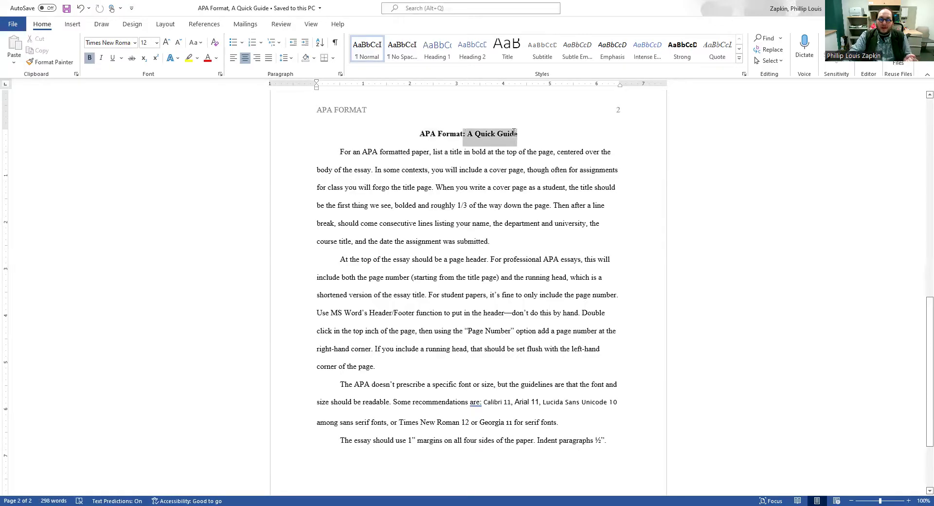
left_click(421, 134)
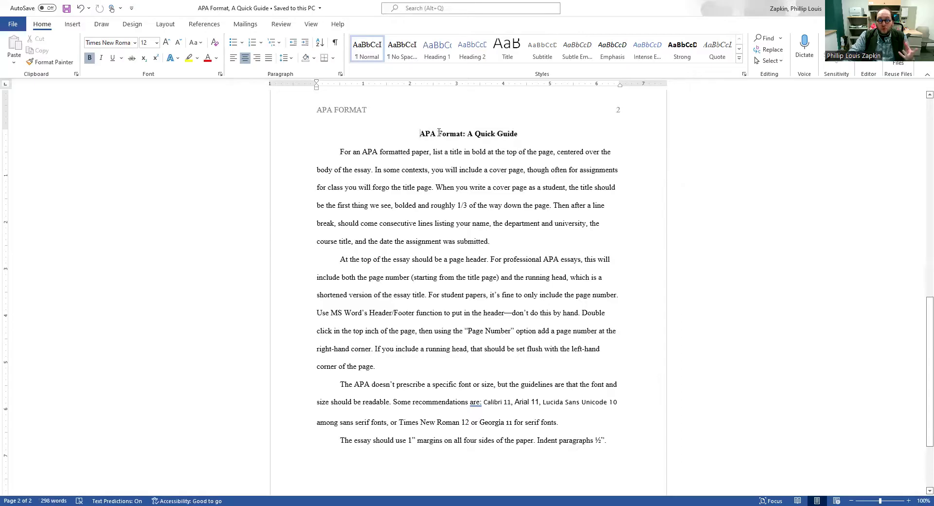
Open the page 2 header to inspect its page number, and close the header.
left_click(439, 134, "shift")
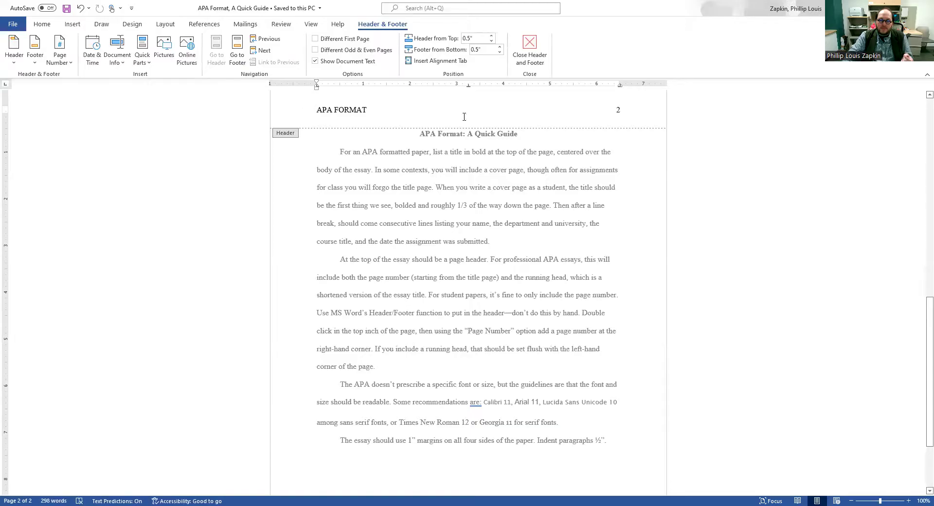
left_click(621, 109)
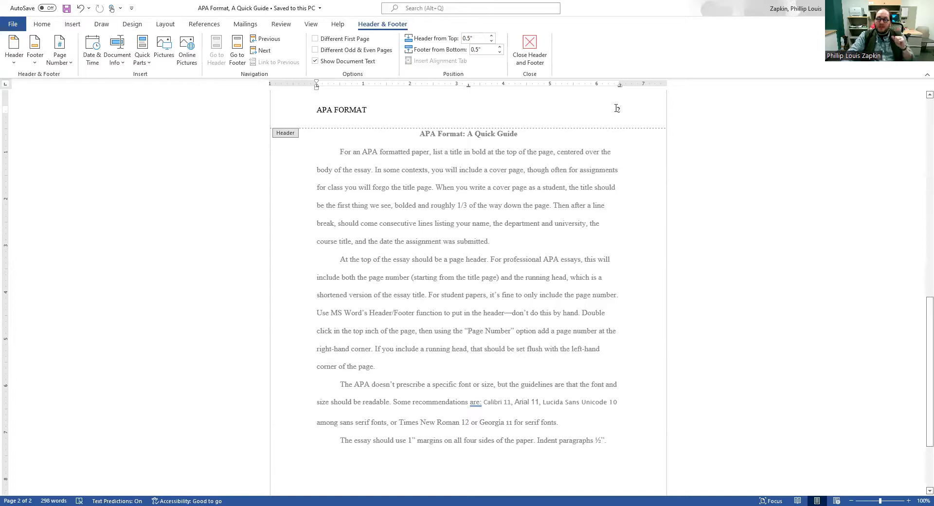
left_click(530, 48)
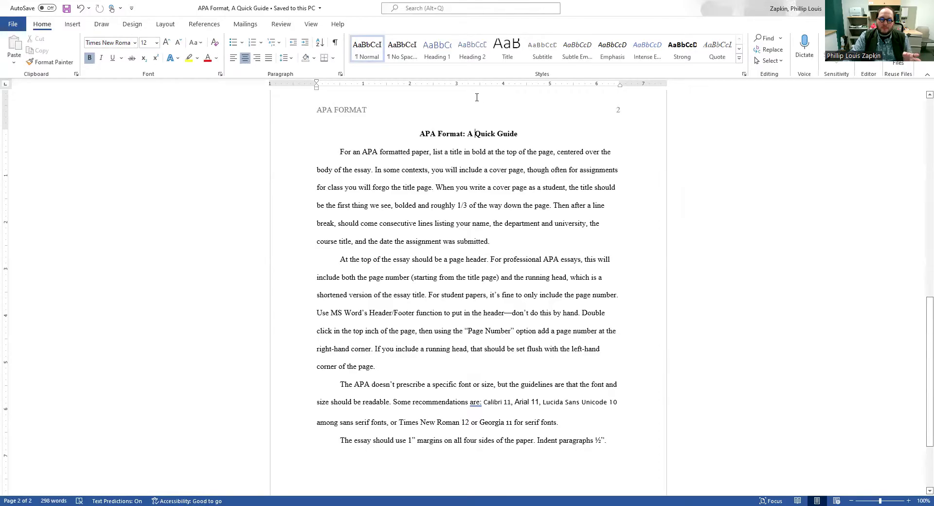
Reopen the page header and insert a Plain Number 3 page number at the top of the page.
double_click(476, 98)
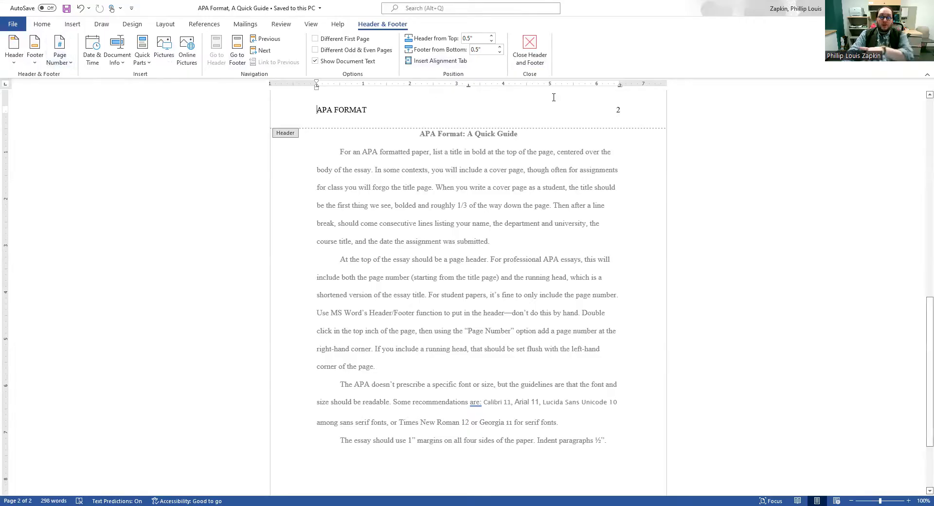
left_click(620, 108)
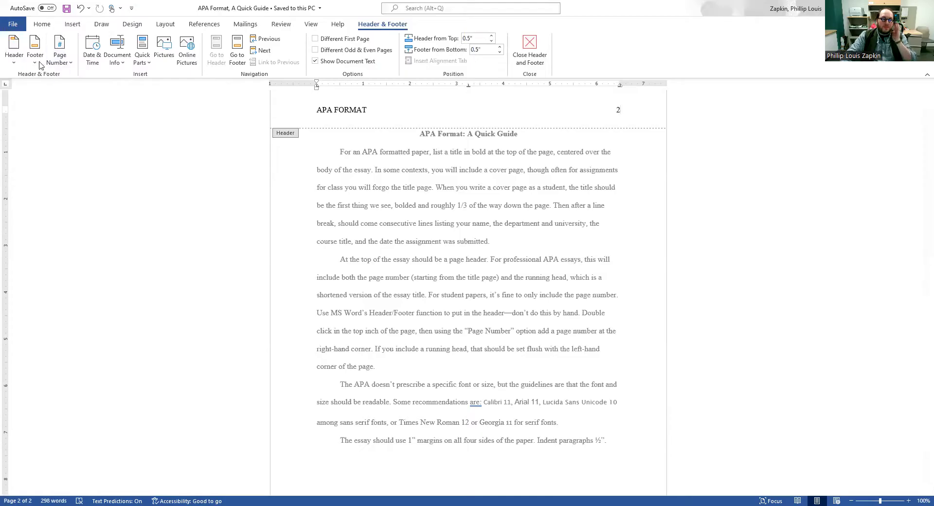
left_click(71, 68)
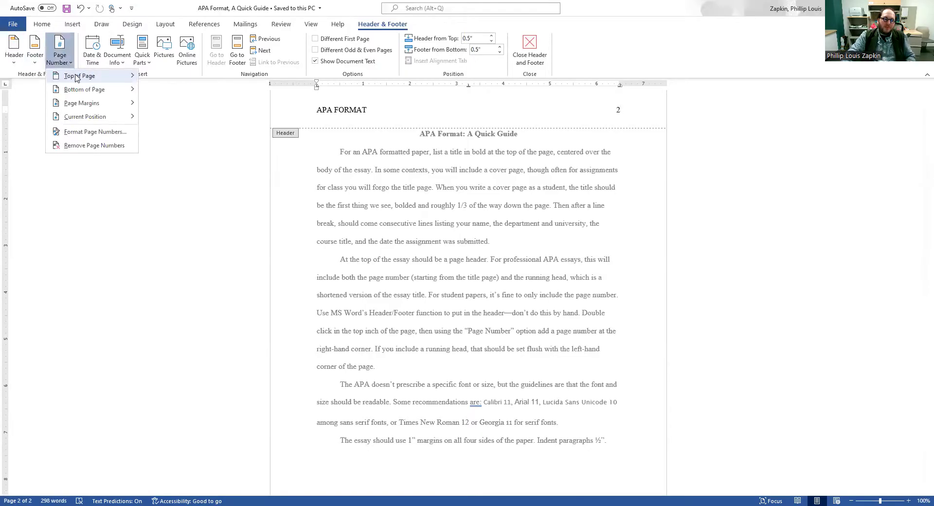
mouse_move(76, 78)
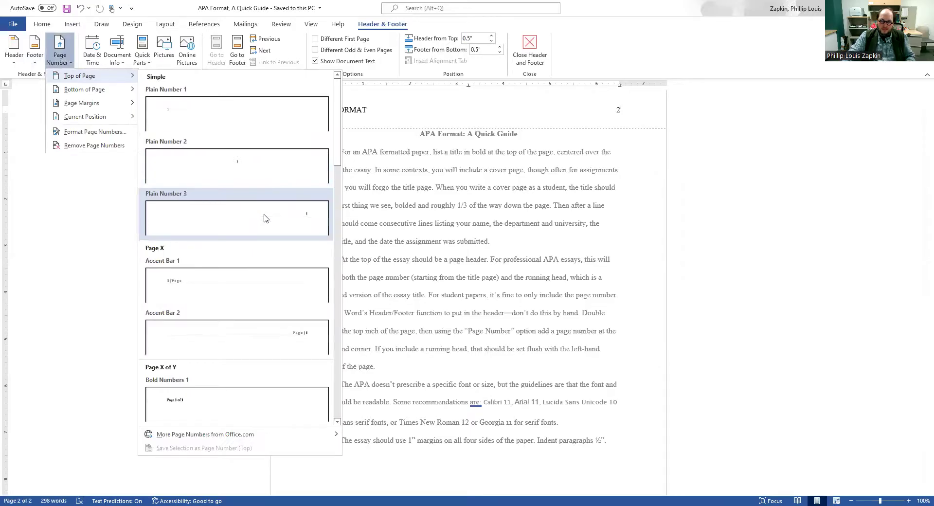
left_click(264, 218)
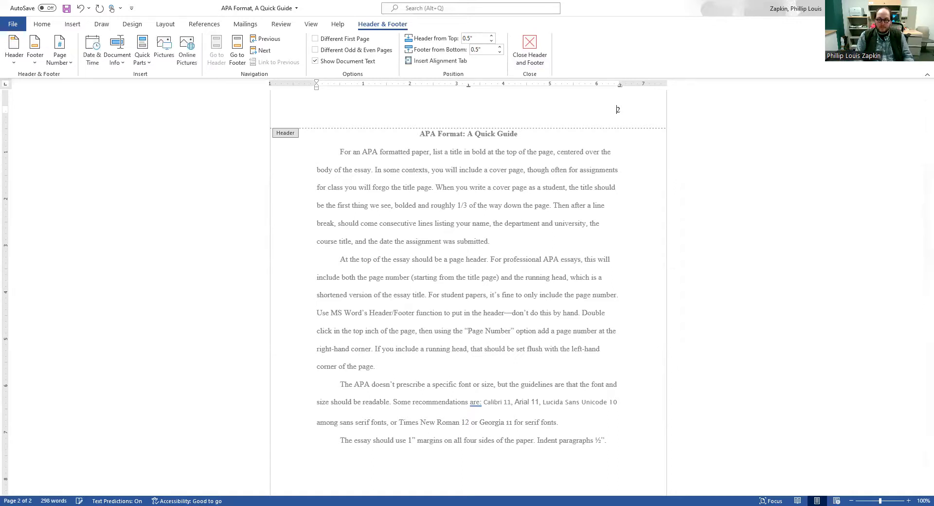
Clear the header's 3.25" center tab stop.
double_click(469, 86)
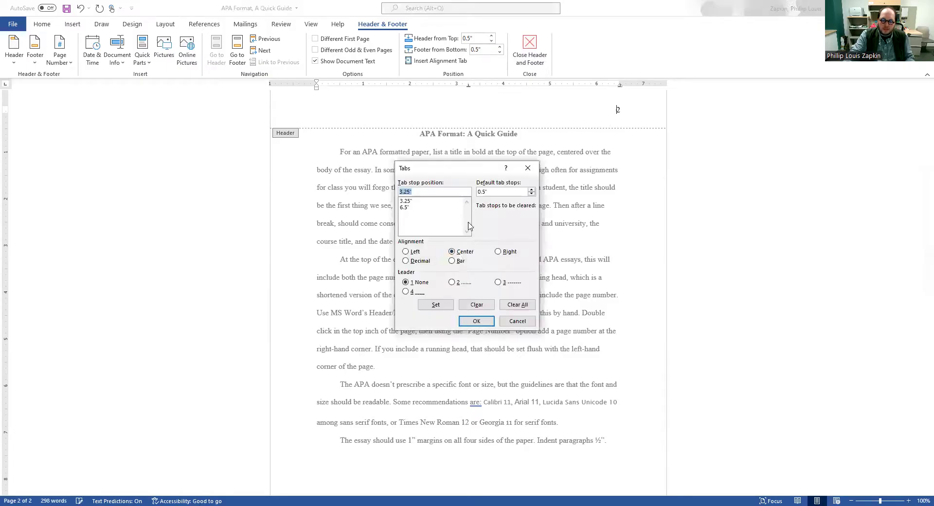
left_click(408, 201)
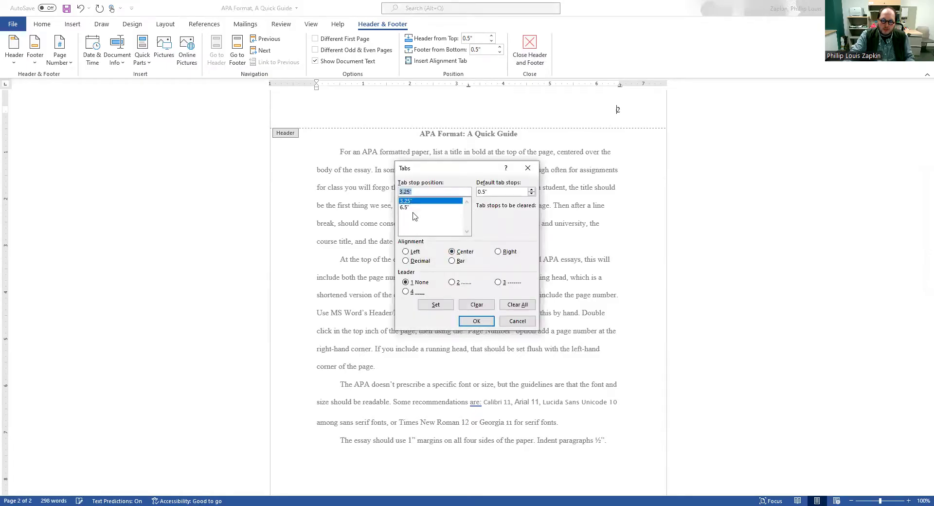
left_click(472, 306)
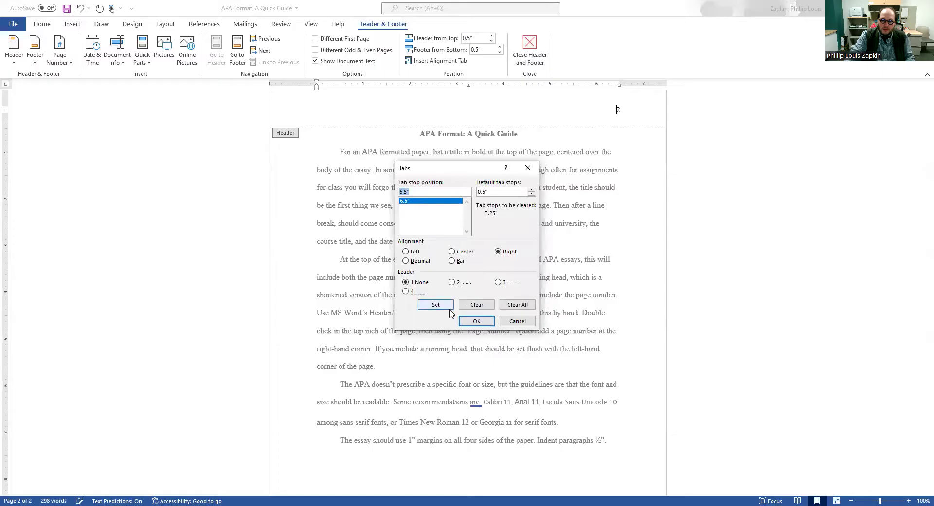
left_click(477, 322)
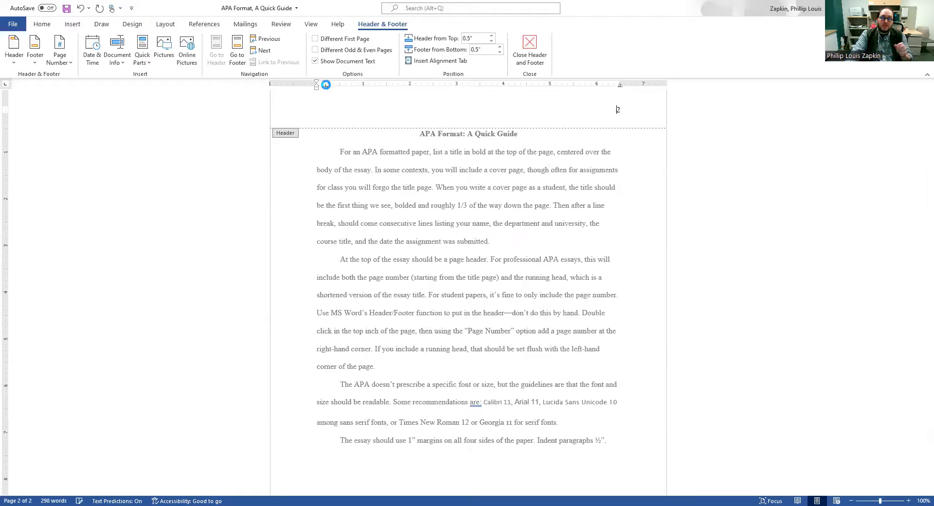
double_click(326, 85)
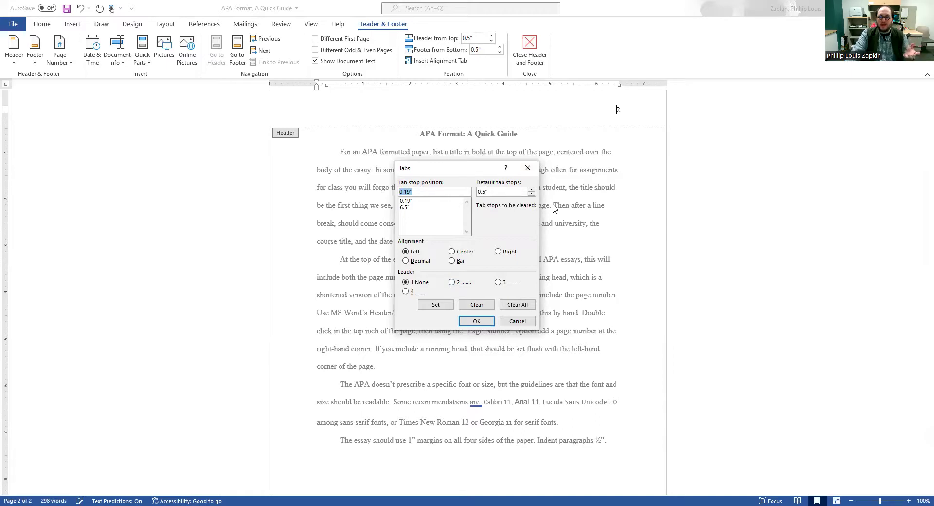
left_click(474, 322)
left_click_drag(326, 89, 324, 89)
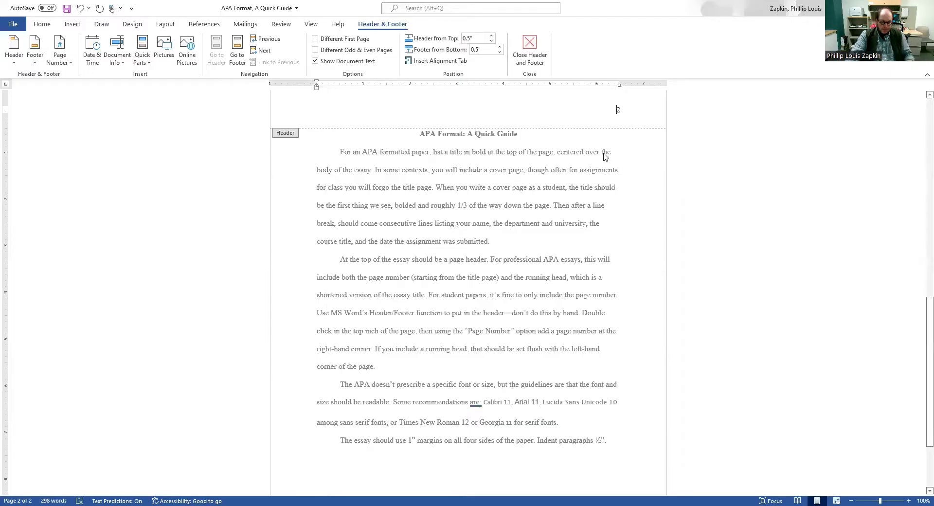
Enter the running head "APA FORMAT" flush left in the header, keeping the page number right-aligned, and close the header.
key("Return")
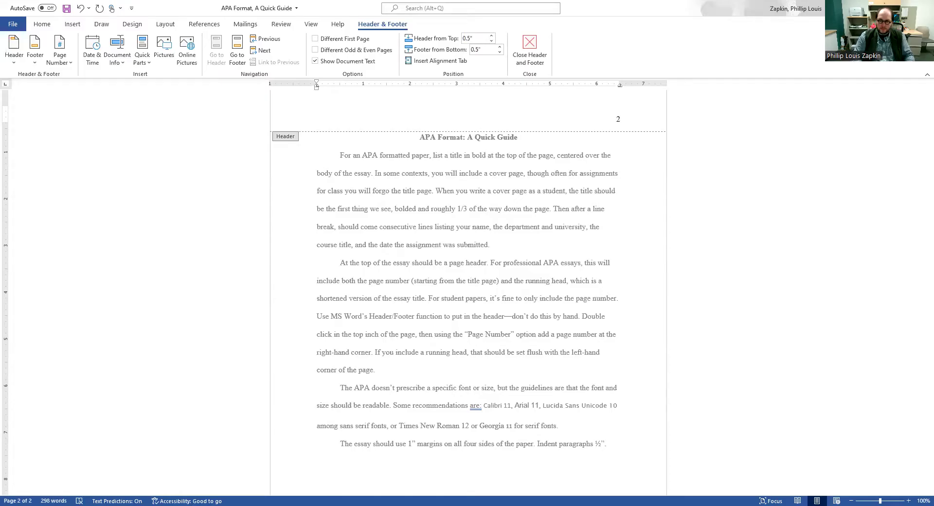
key("BackSpace")
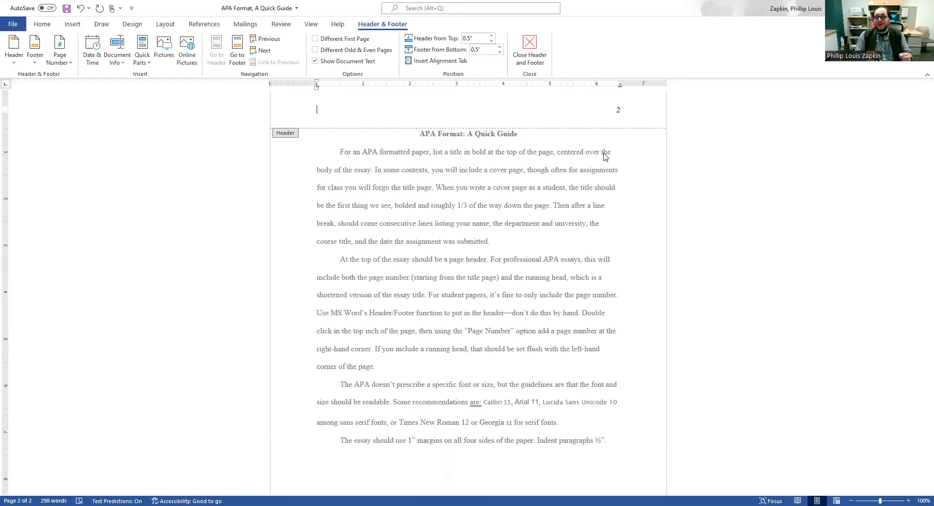
type("APA ")
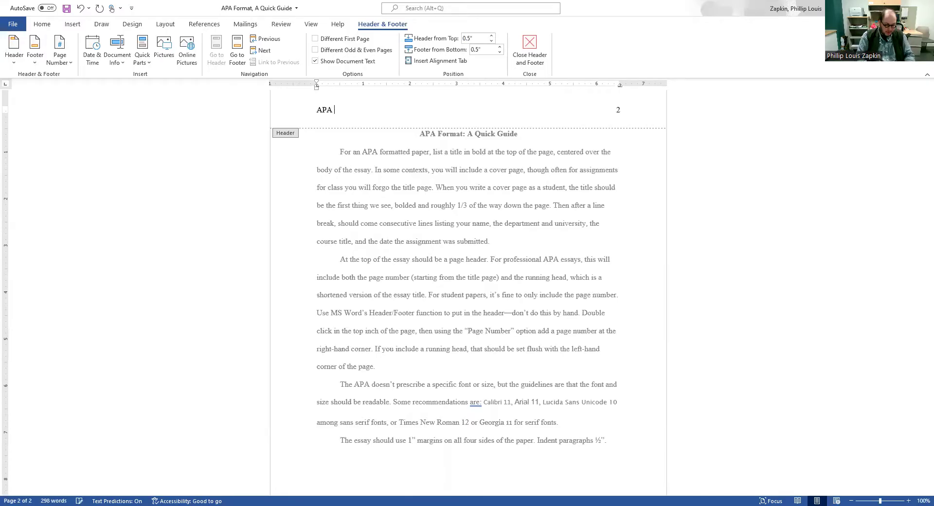
type("FORMAT")
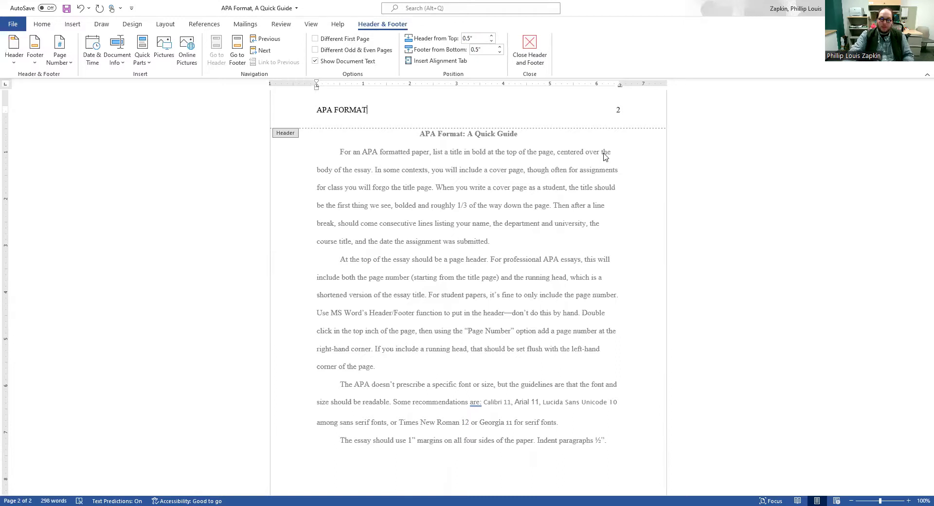
left_click(539, 45)
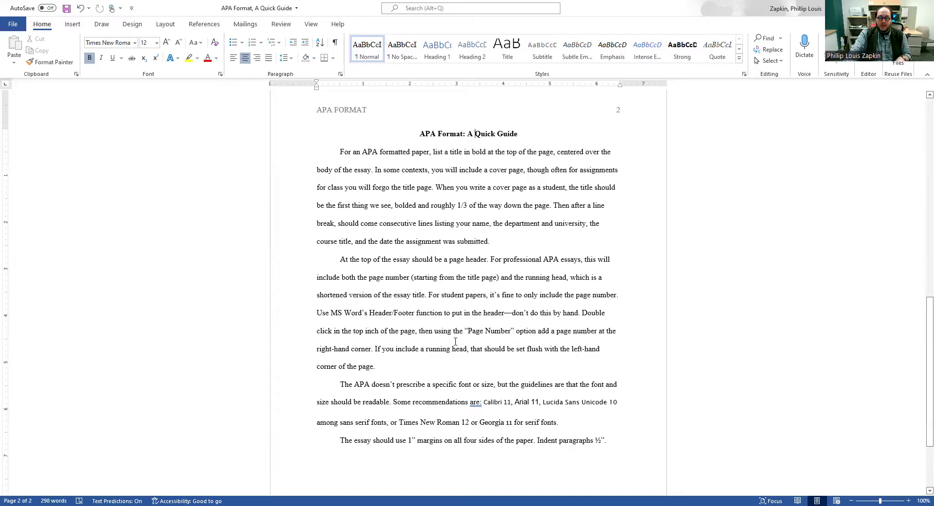
Examine the body text below the title on page 2.
left_click_drag(341, 134, 412, 278)
left_click(529, 313)
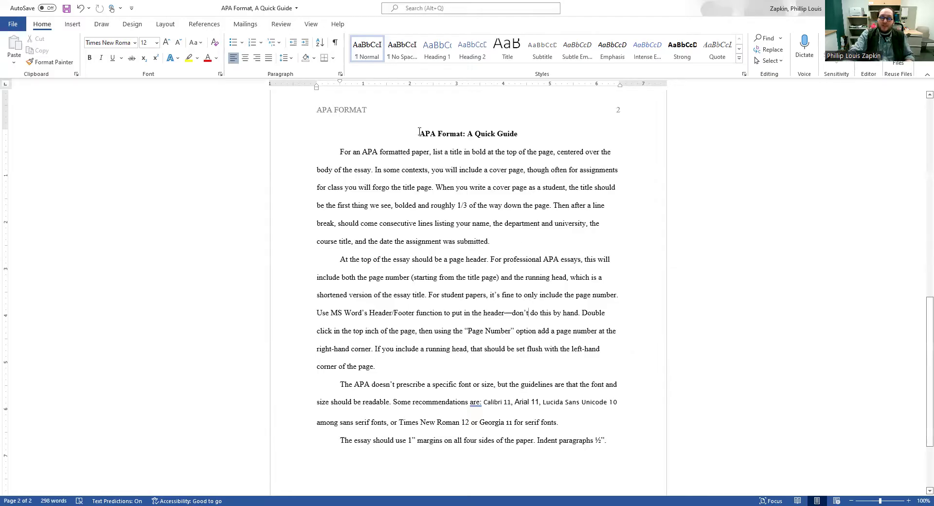
Select the title and all body text on page 2 and check their line spacing in the paragraph settings.
left_click_drag(419, 131, 645, 445)
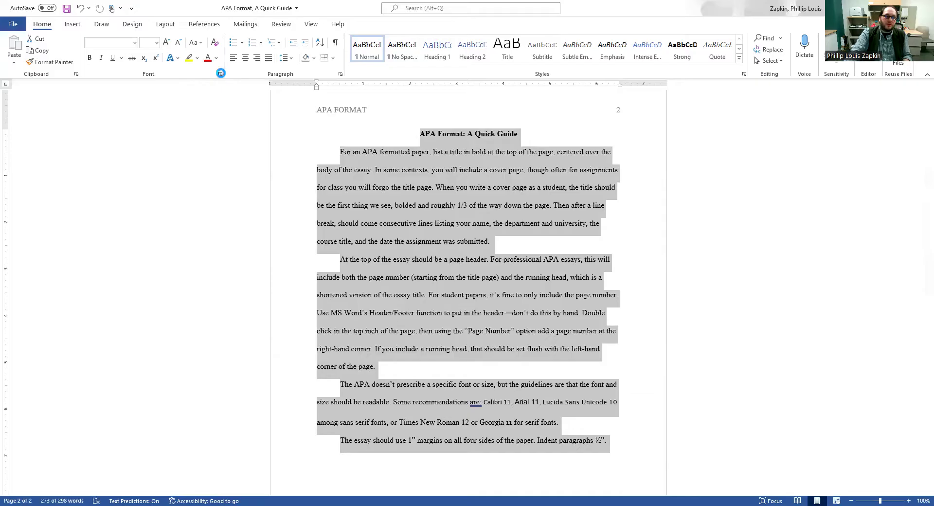
left_click(220, 73)
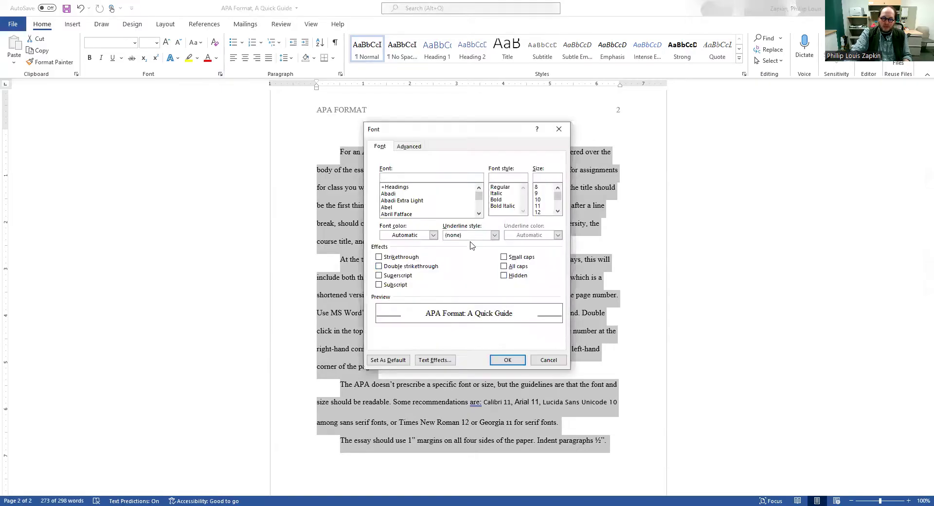
left_click(535, 358)
left_click(341, 74)
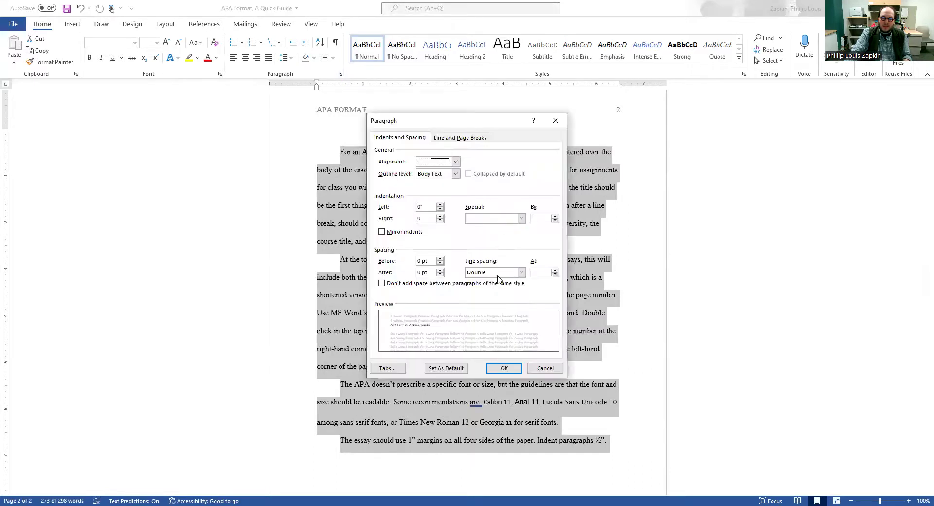
left_click(504, 369)
left_click(424, 379)
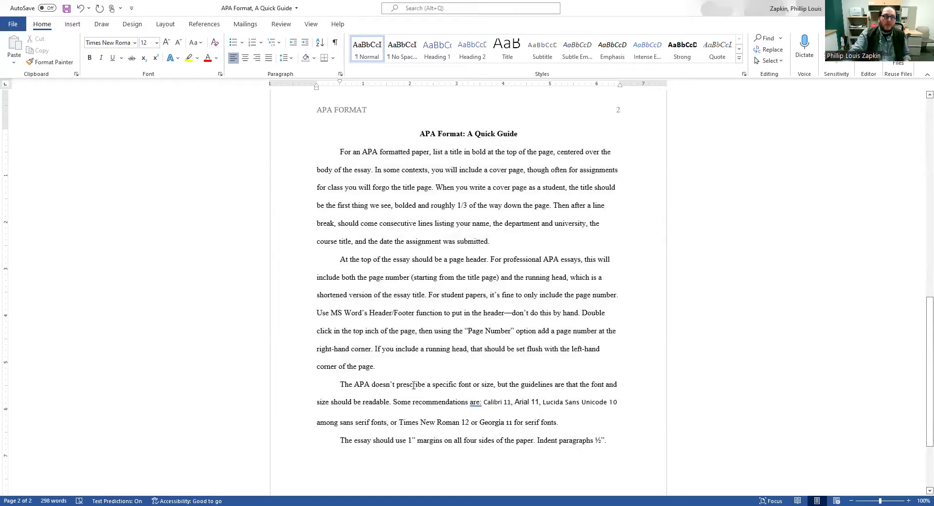
Check the document's page margins against the margin presets, leaving the choice as is.
left_click(165, 26)
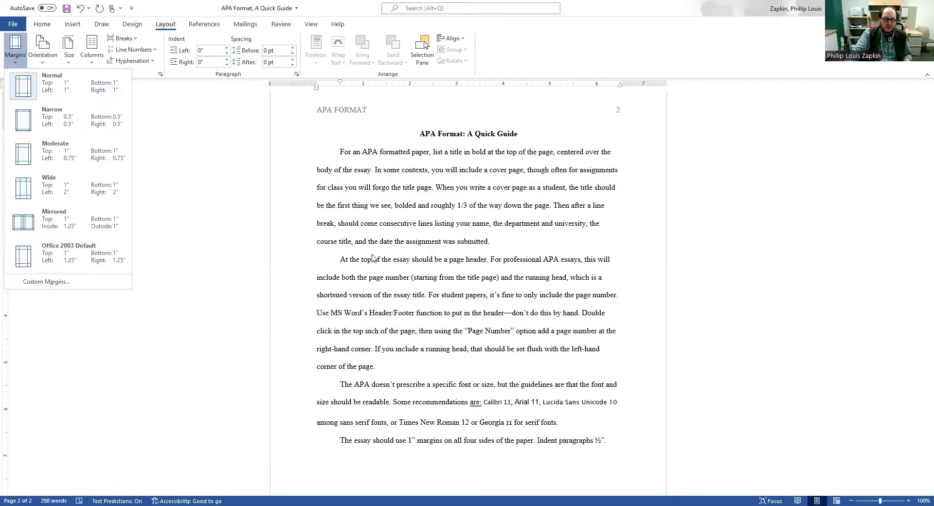
left_click(330, 215)
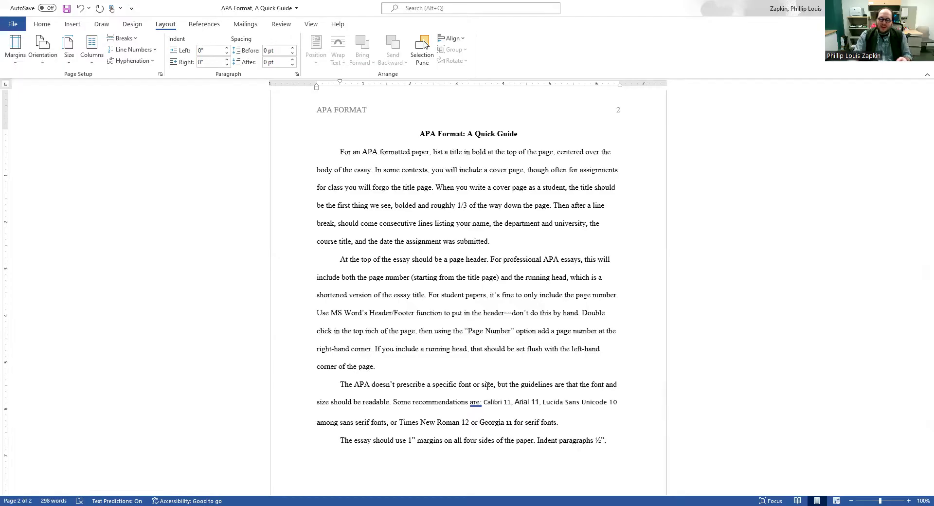
Highlight the recommended fonts in the third body paragraph, and place the cursor at the start of the first body paragraph.
left_click_drag(484, 402, 559, 423)
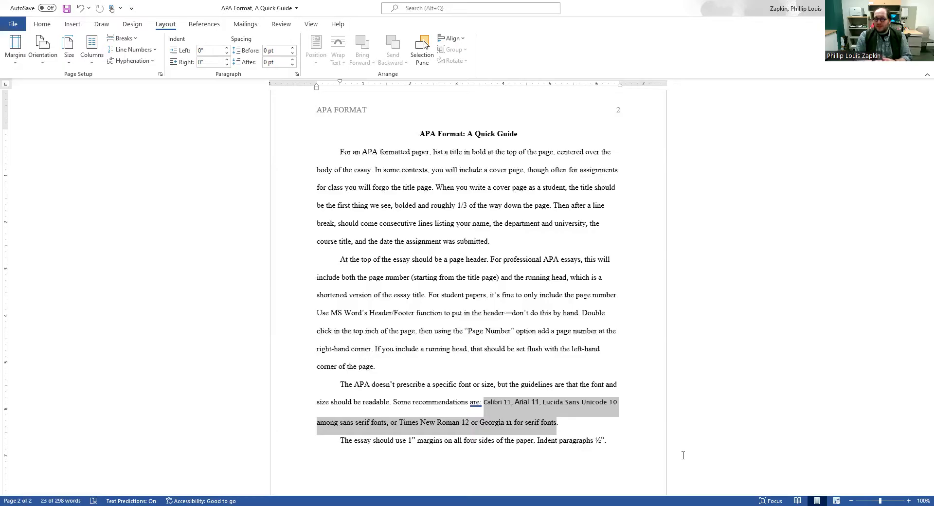
left_click(636, 426)
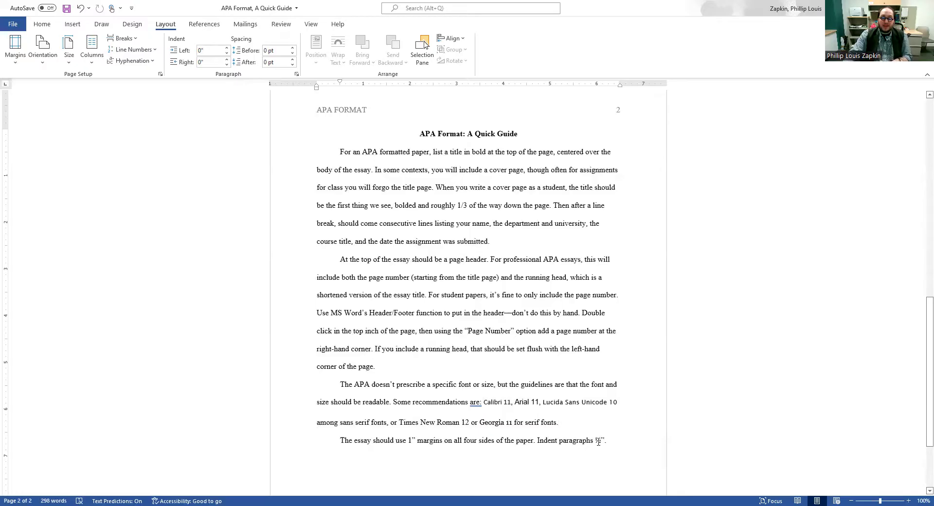
left_click(328, 155)
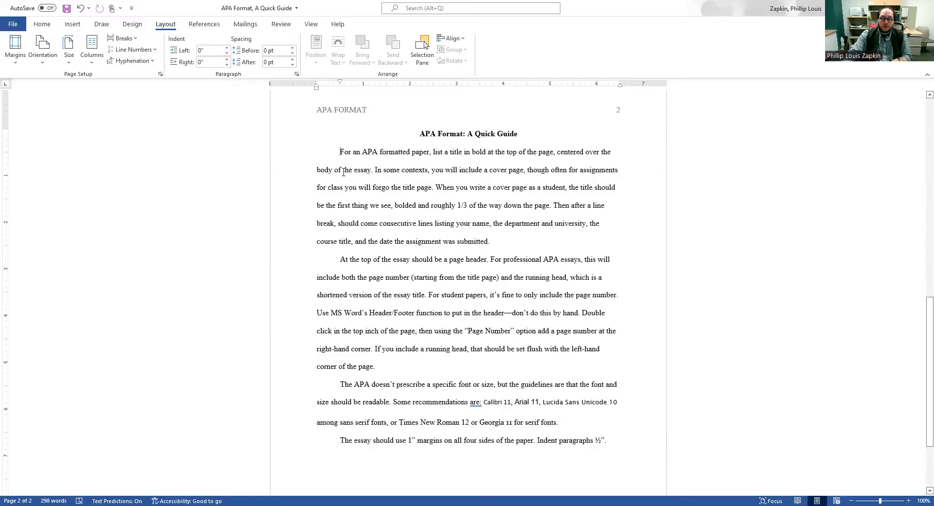